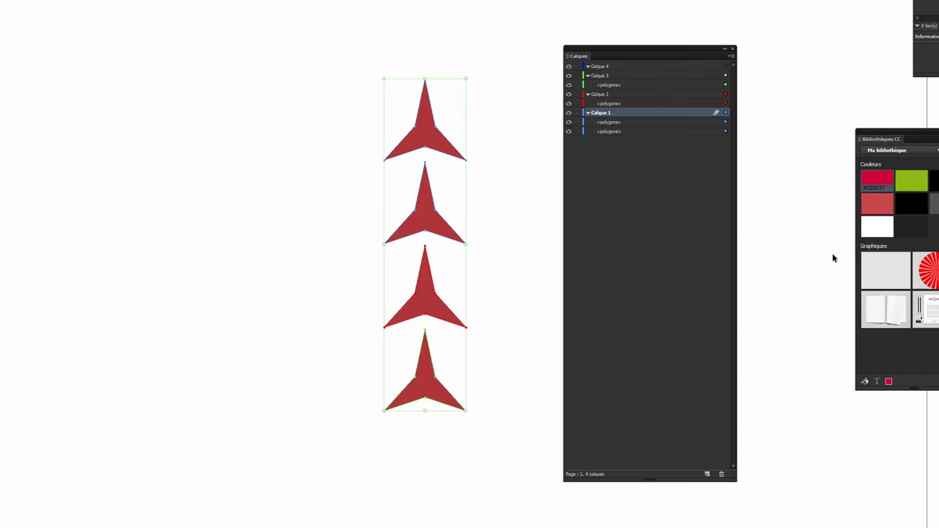
# - Marquee-select the four red stars and group them with Ctrl+G on Calque 3
pyautogui.moveTo(680, 54); pyautogui.dragTo(747, 26)
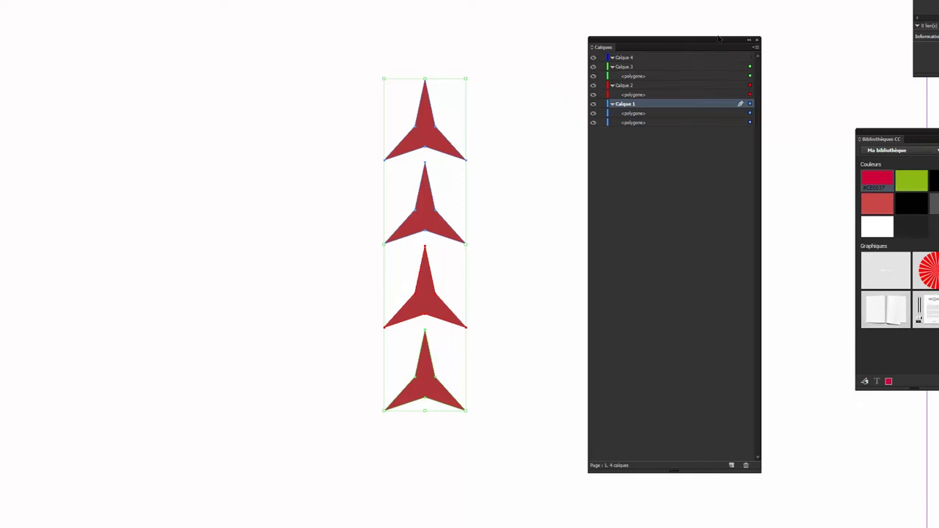
pyautogui.moveTo(323, 46); pyautogui.dragTo(512, 479)
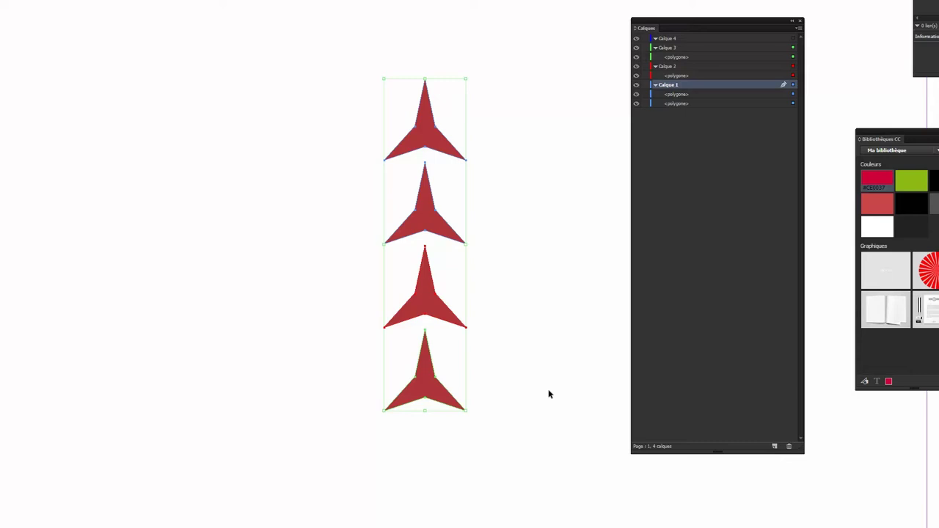
pyautogui.hotkey('ctrl', 'g')
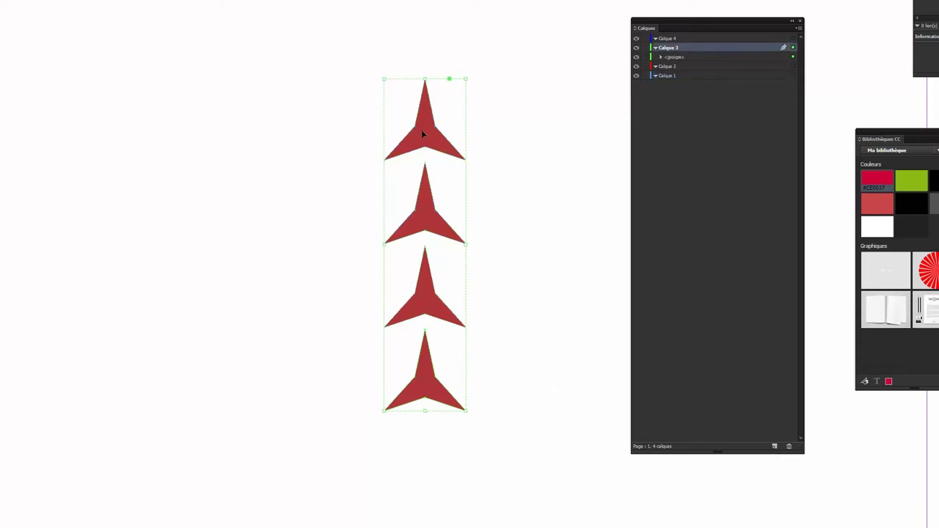
# - Move the star group up and right, then ungroup it into separate stars
pyautogui.moveTo(422, 134); pyautogui.dragTo(484, 96)
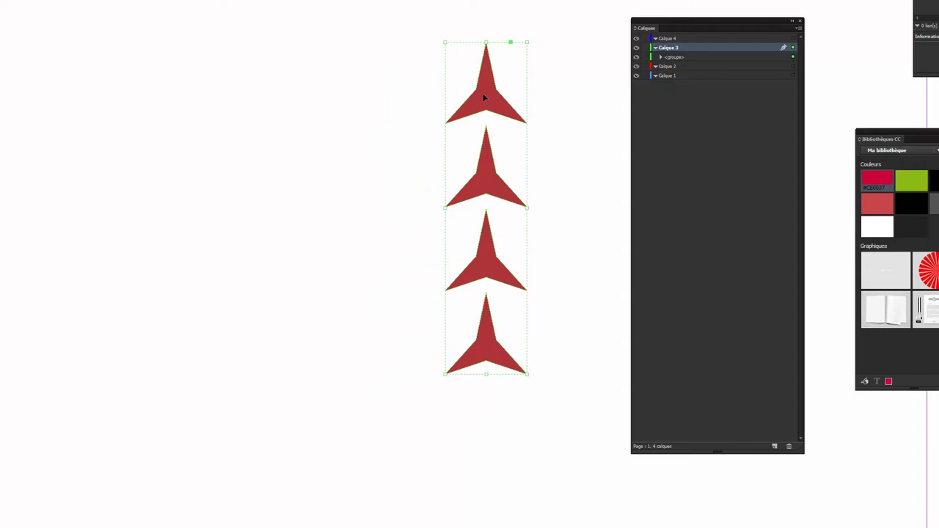
pyautogui.hotkey('ctrl', 'shift', 'g')
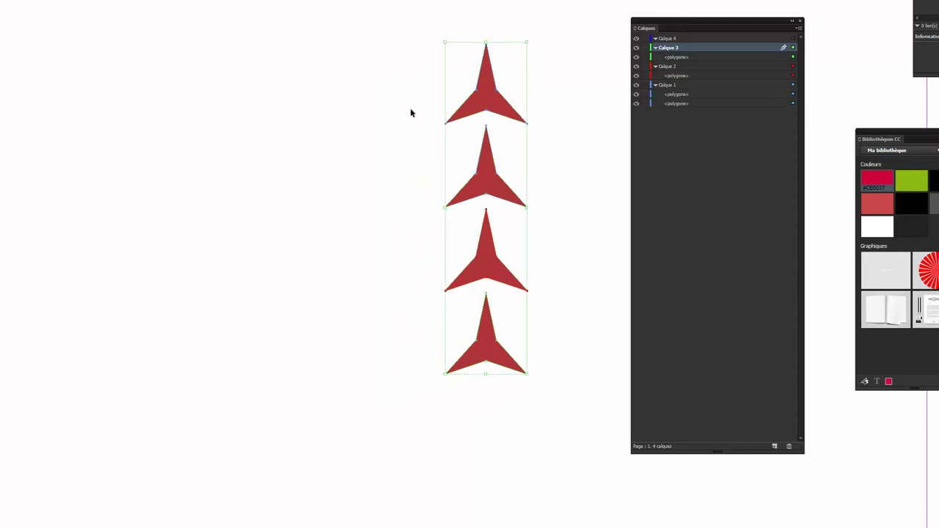
# - Collapse Calque 1, 2 and 3 in the Layers panel and make Calque 4 active
pyautogui.click(656, 84)
pyautogui.click(656, 66)
pyautogui.click(655, 48)
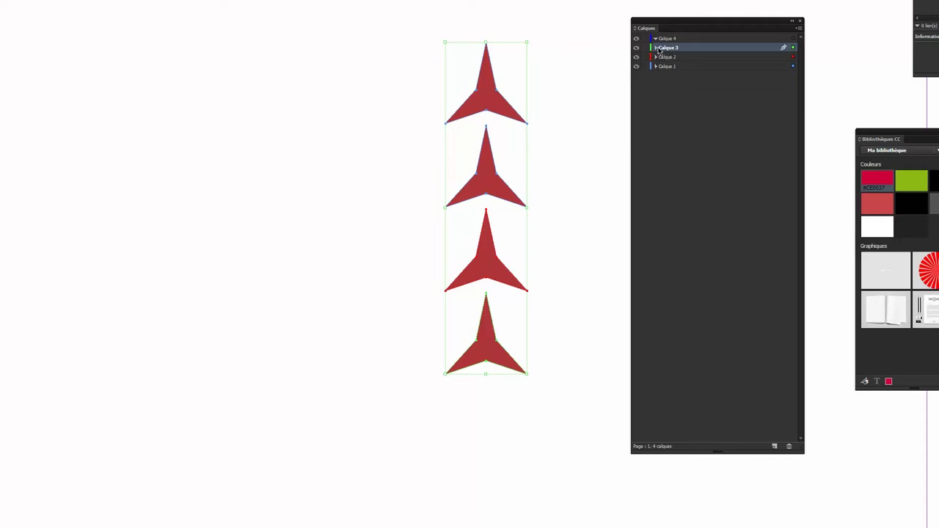
pyautogui.click(667, 38)
pyautogui.click(367, 74)
# - Select all four stars, group them, and move the group to the page's left side
pyautogui.click(499, 106)
pyautogui.moveTo(406, 155); pyautogui.dragTo(555, 202)
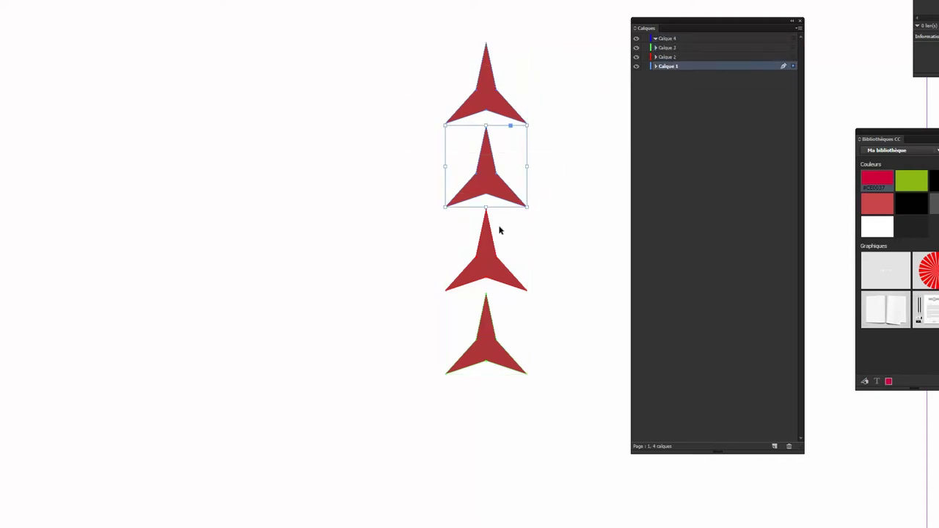
pyautogui.moveTo(428, 234); pyautogui.dragTo(556, 270)
pyautogui.moveTo(405, 315); pyautogui.dragTo(540, 361)
pyautogui.hotkey('ctrl', 'a')
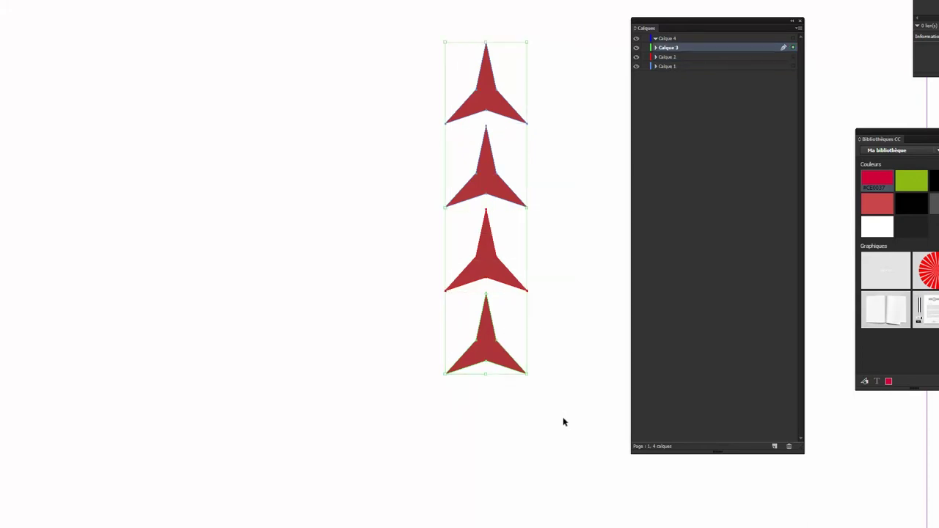
pyautogui.hotkey('ctrl', 'g')
pyautogui.moveTo(496, 95)
pyautogui.mouseDown()
pyautogui.moveTo(78, 101)
pyautogui.moveTo(36, 152)
pyautogui.mouseUp()
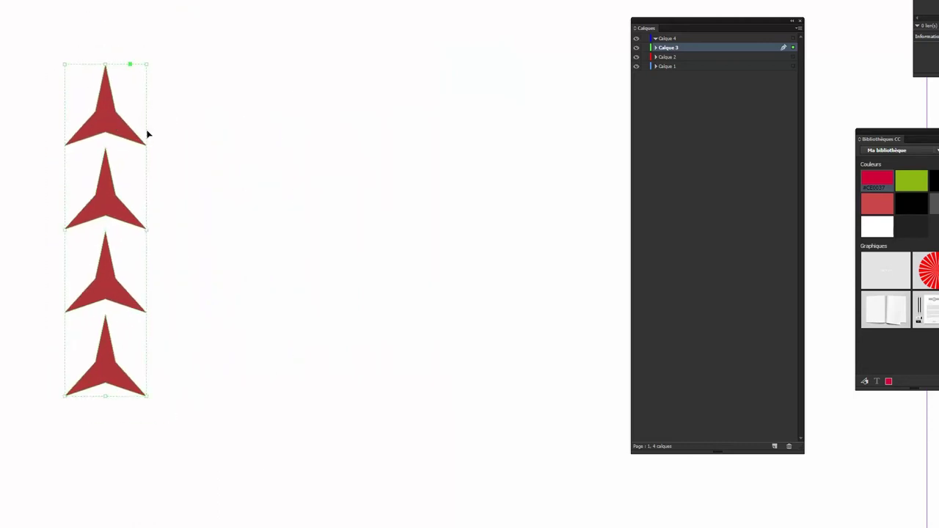
# - Ungroup the stars, scatter them to four separate spots, then delete all four
pyautogui.hotkey('ctrl', 'shift', 'g')
pyautogui.click(183, 119)
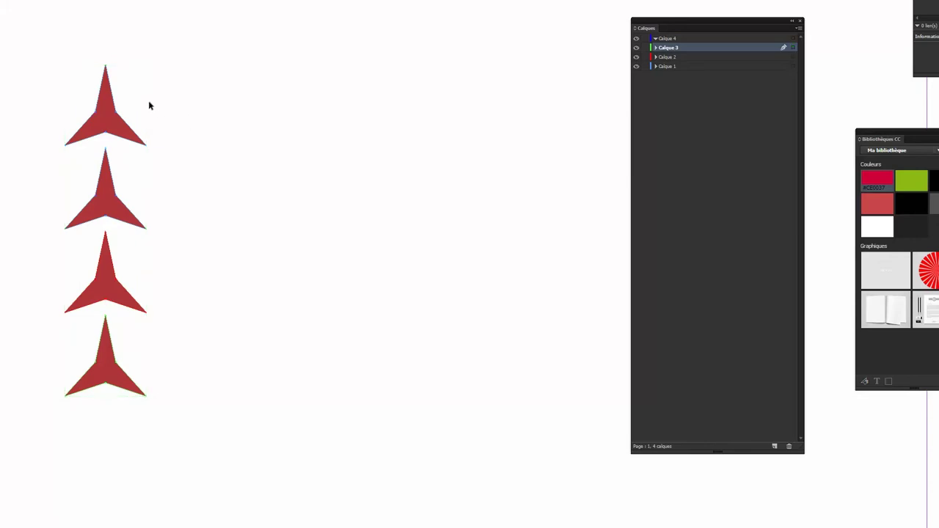
pyautogui.moveTo(110, 125); pyautogui.dragTo(276, 86)
pyautogui.moveTo(114, 204); pyautogui.dragTo(375, 272)
pyautogui.moveTo(96, 280); pyautogui.dragTo(27, 166)
pyautogui.moveTo(103, 379); pyautogui.dragTo(292, 413)
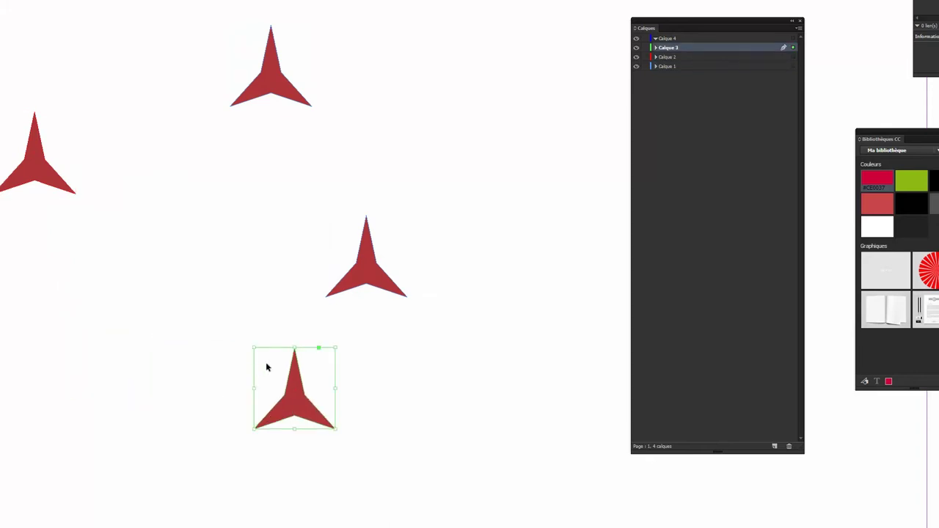
pyautogui.moveTo(6, 3); pyautogui.dragTo(468, 500)
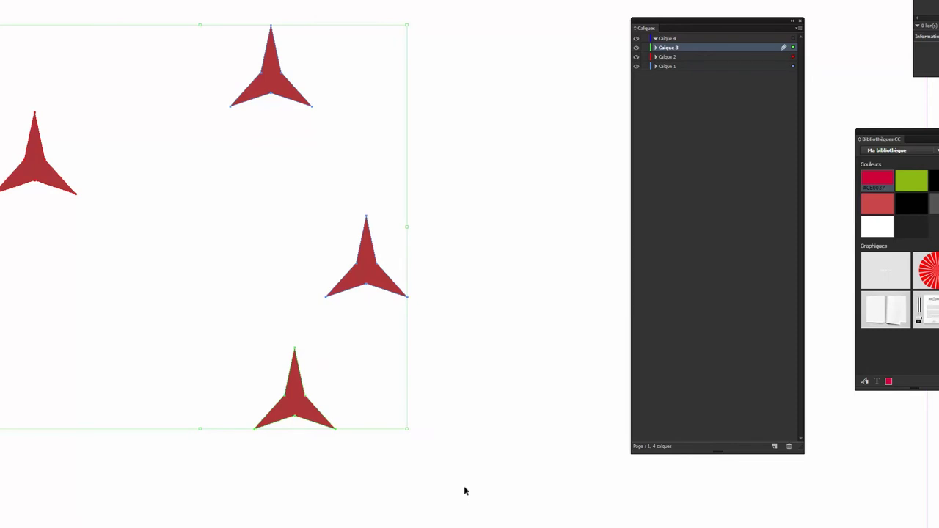
pyautogui.press('Delete')
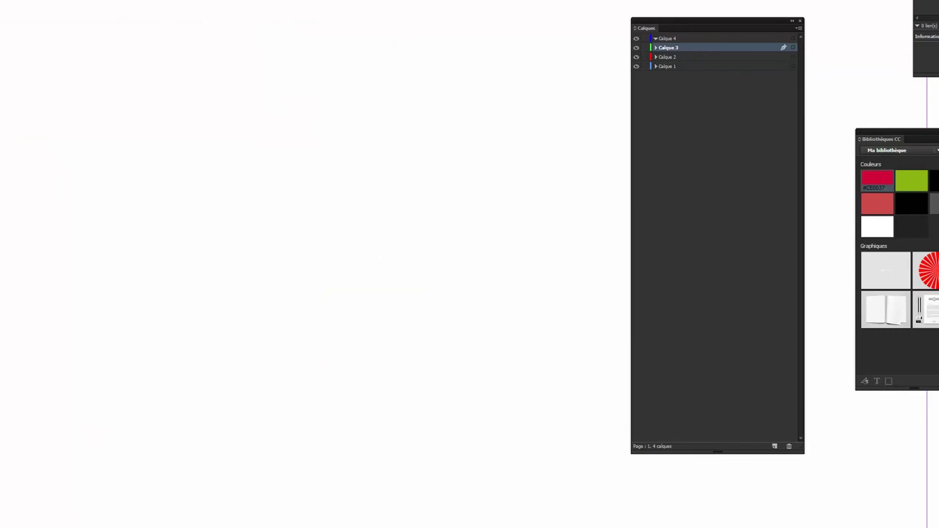
# - Insert a 4-row by 4-column table dragged out on the page, then select the whole table
pyautogui.hotkey('ctrl', 'alt', 'shift', 't')
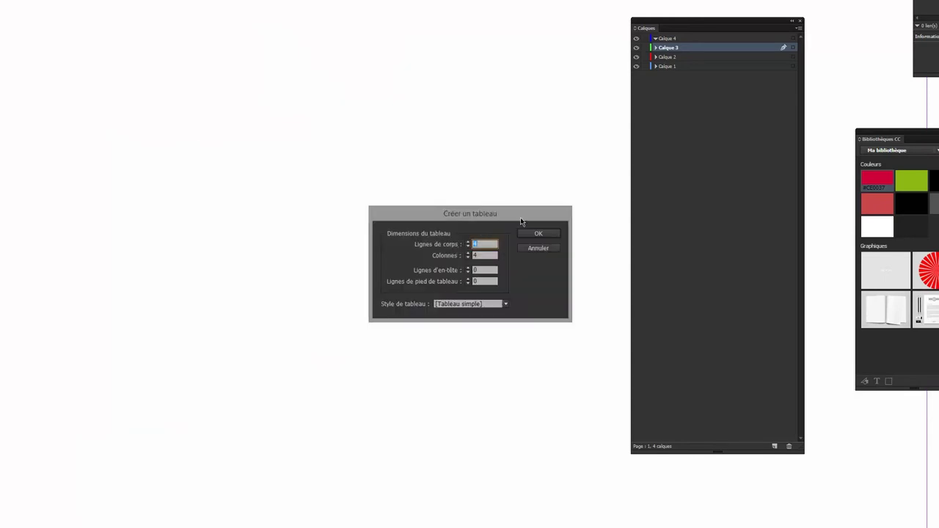
pyautogui.click(543, 249)
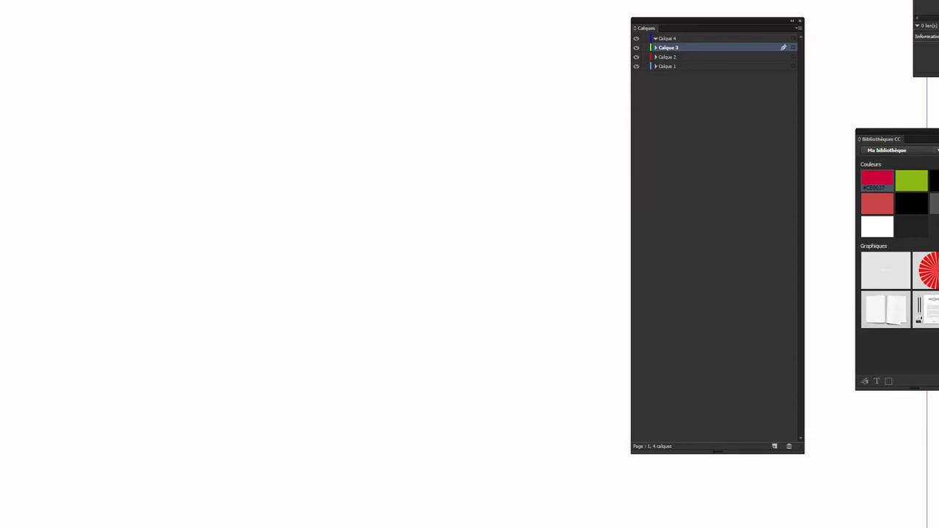
pyautogui.hotkey('ctrl', 'alt', 'shift', 't')
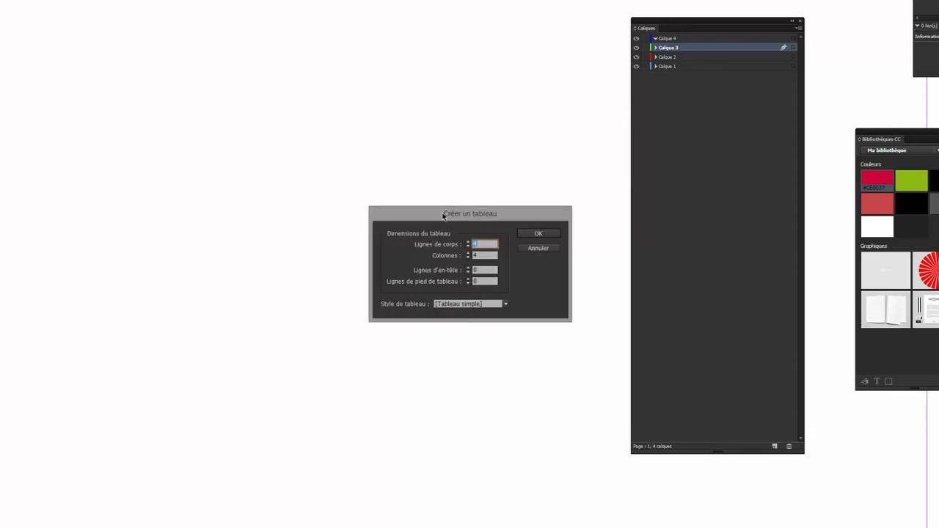
pyautogui.click(534, 236)
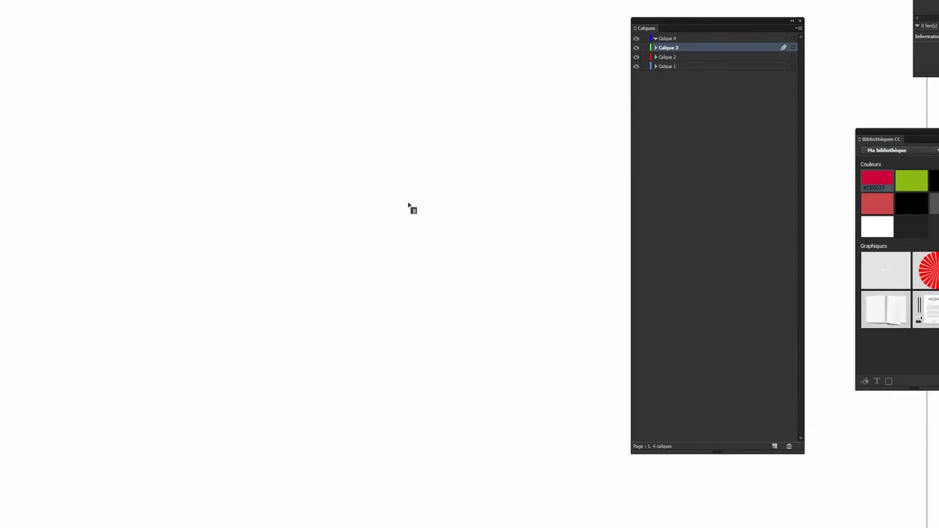
pyautogui.moveTo(165, 152); pyautogui.dragTo(452, 409)
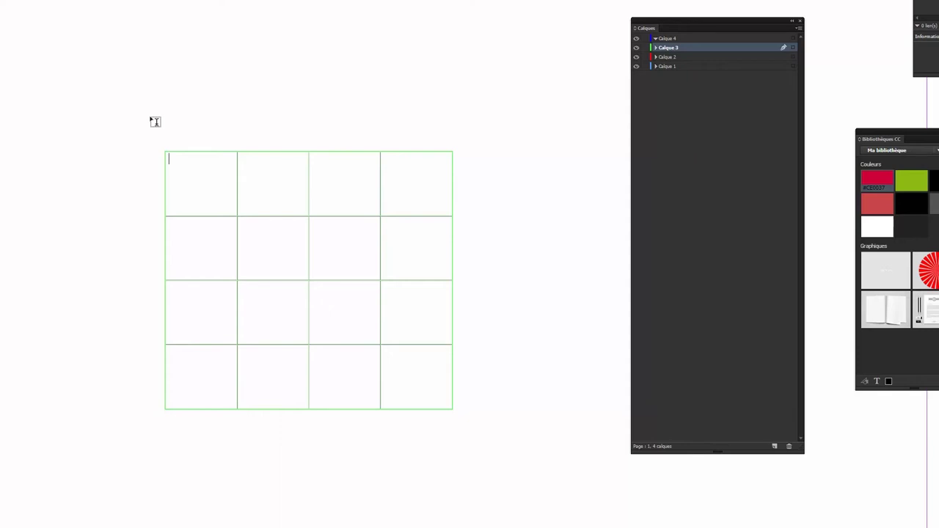
pyautogui.press('Escape')
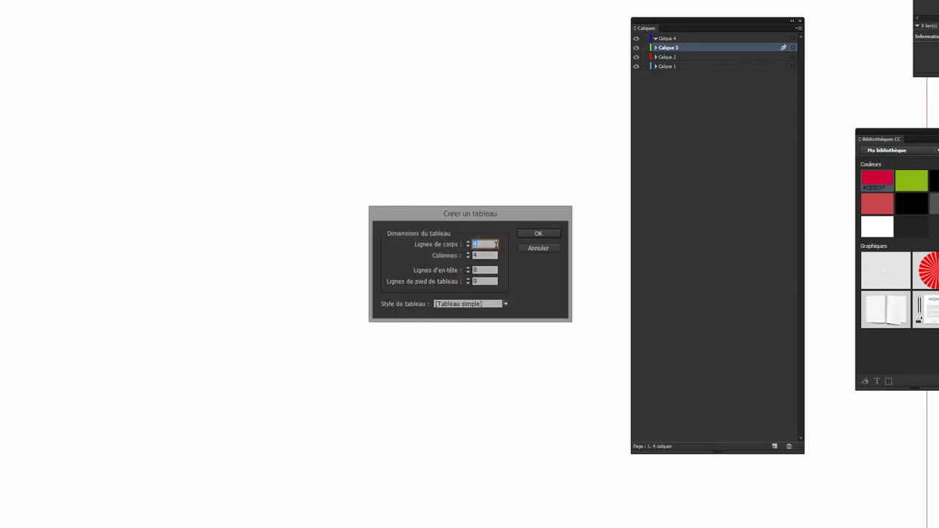
# - Draw a 4-row, 12-column table across the page
pyautogui.click(476, 254)
pyautogui.write('12')
pyautogui.click(530, 235)
pyautogui.moveTo(9, 43)
pyautogui.mouseDown()
pyautogui.moveTo(226, 202)
pyautogui.moveTo(515, 507)
pyautogui.moveTo(493, 509)
pyautogui.mouseUp()
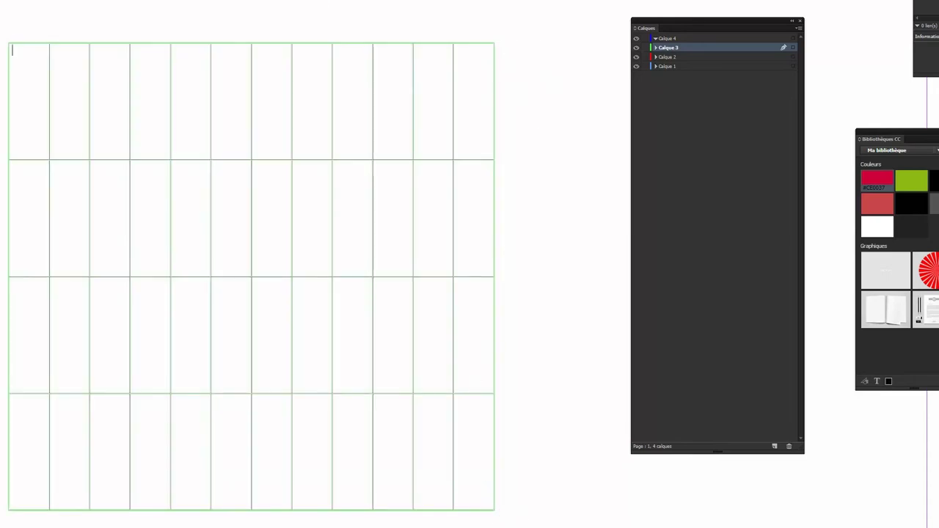
pyautogui.press('Escape')
# - Add a small 4-row, 6-column table to the right of the big one
pyautogui.hotkey('ctrl', 'alt', 'shift', 't')
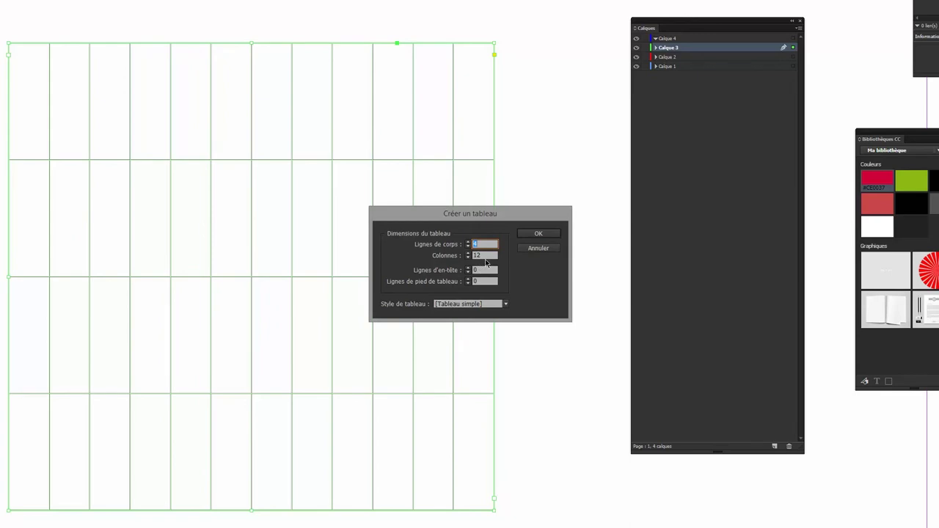
pyautogui.press('Tab')
pyautogui.write('6')
pyautogui.click(538, 234)
pyautogui.moveTo(516, 55)
pyautogui.mouseDown()
pyautogui.moveTo(576, 114)
pyautogui.moveTo(617, 175)
pyautogui.mouseUp()
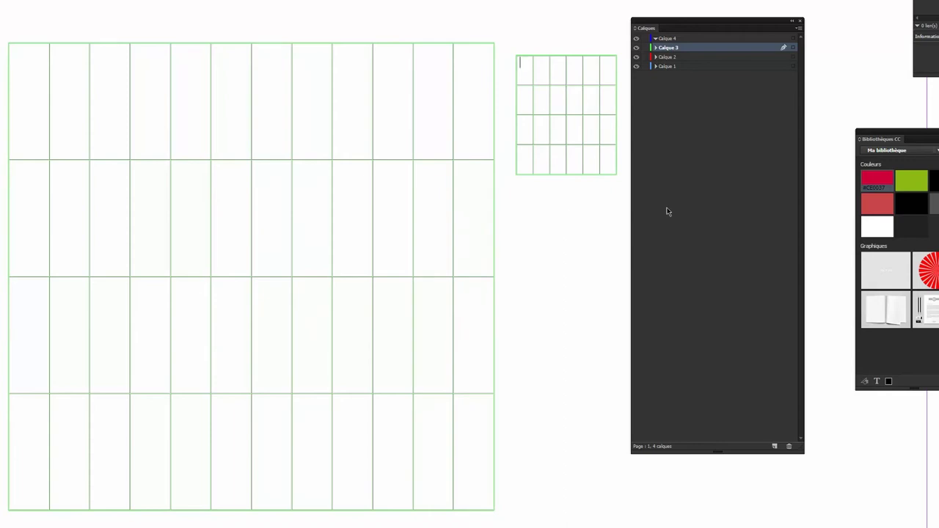
pyautogui.moveTo(690, 29)
pyautogui.mouseDown()
pyautogui.moveTo(678, 253)
pyautogui.moveTo(607, 232)
pyautogui.mouseUp()
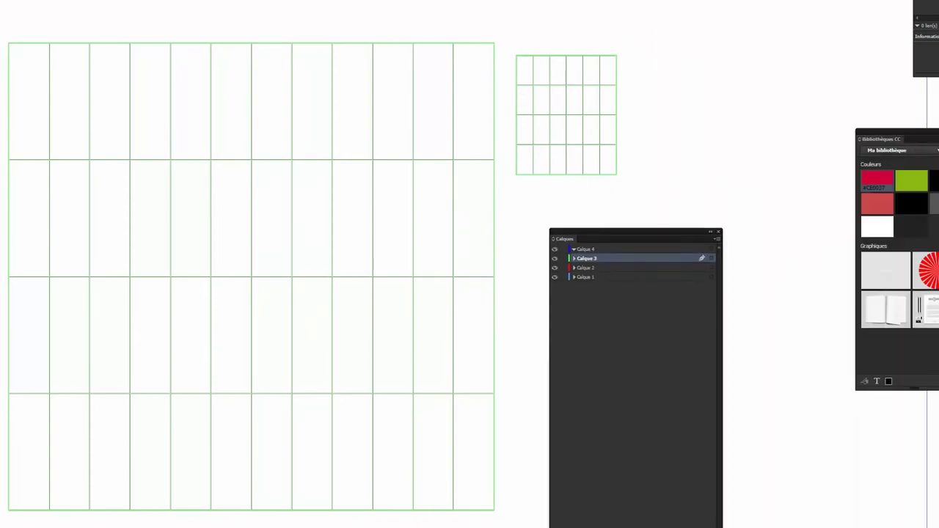
# - Delete both table frames and expand the CC Libraries panel to show Ma bibliothèque
pyautogui.moveTo(176, 18); pyautogui.dragTo(564, 114)
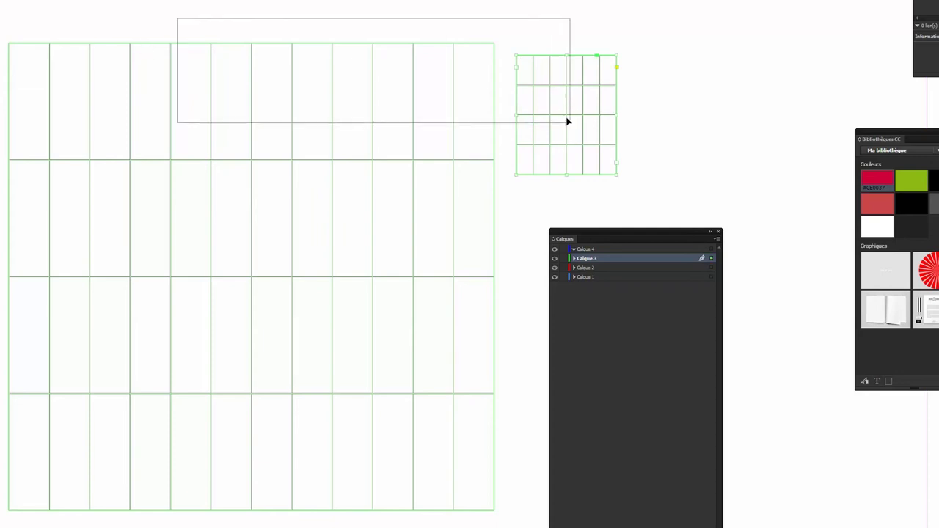
pyautogui.press('Delete')
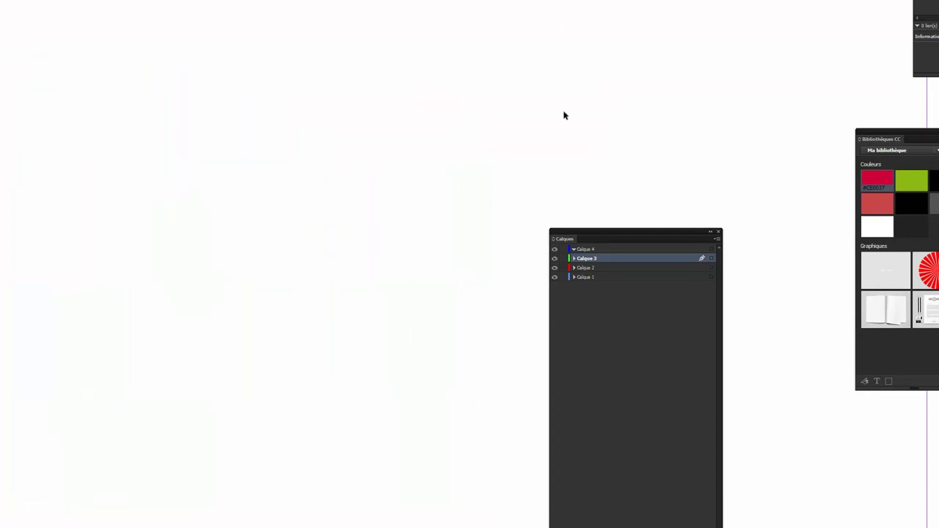
pyautogui.moveTo(913, 137); pyautogui.dragTo(809, 25)
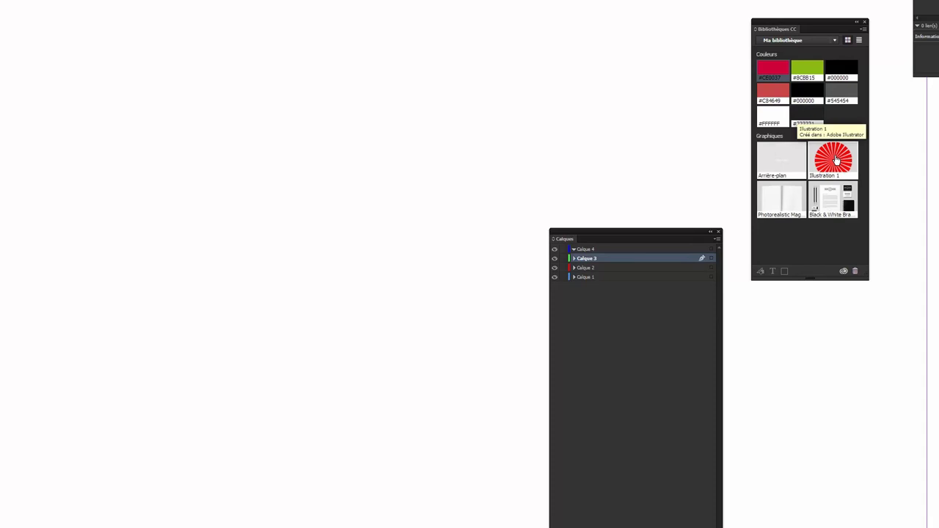
# - Place the Illustration 1 starburst on the page and draw a star polygon to its right
pyautogui.moveTo(836, 160); pyautogui.dragTo(227, 157)
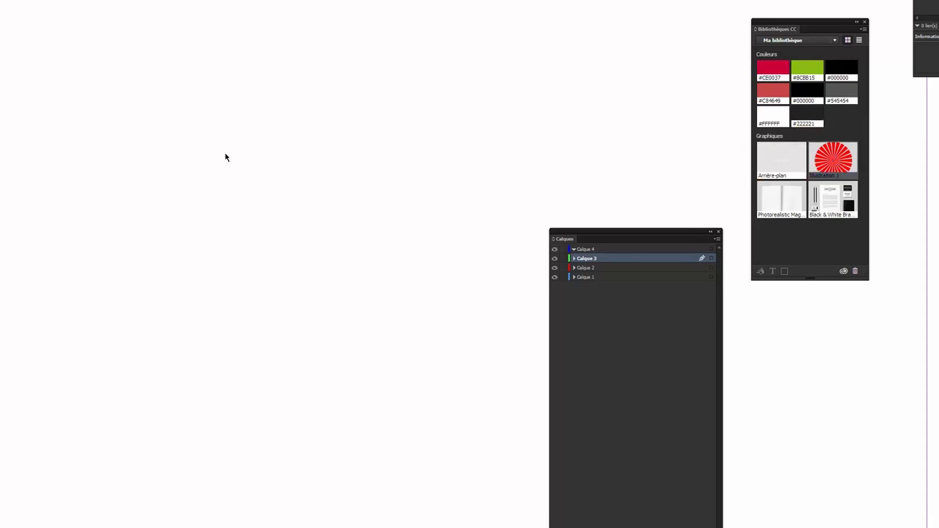
pyautogui.moveTo(81, 70); pyautogui.dragTo(356, 287)
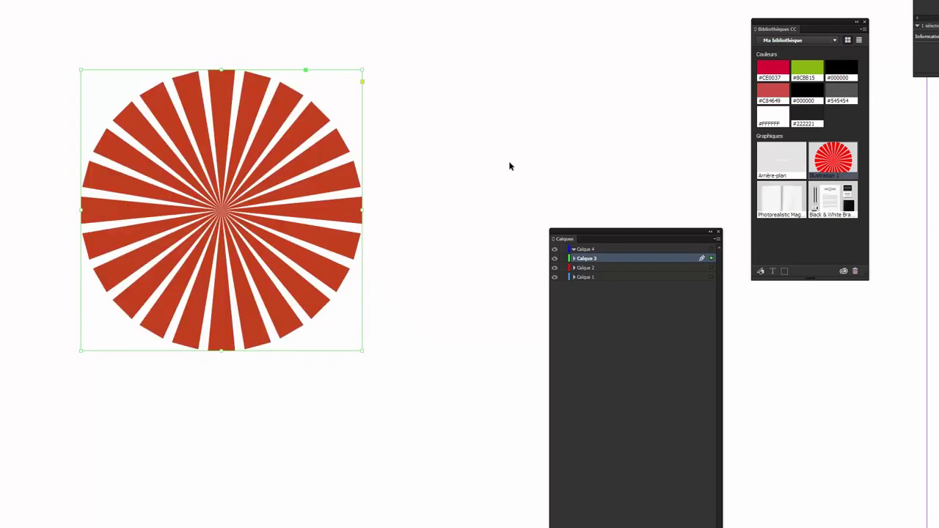
pyautogui.click(467, 147)
pyautogui.moveTo(401, 54)
pyautogui.mouseDown()
pyautogui.moveTo(544, 219)
pyautogui.moveTo(571, 194)
pyautogui.mouseUp()
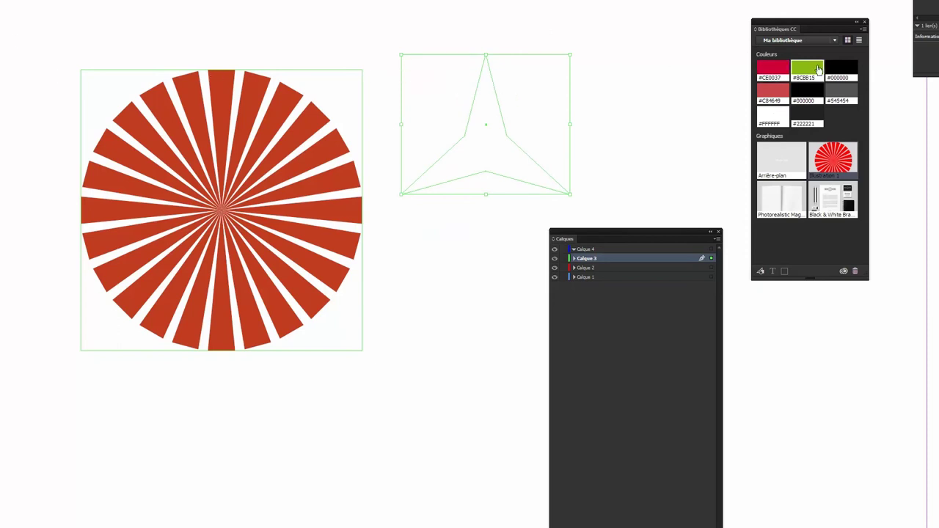
pyautogui.moveTo(808, 69)
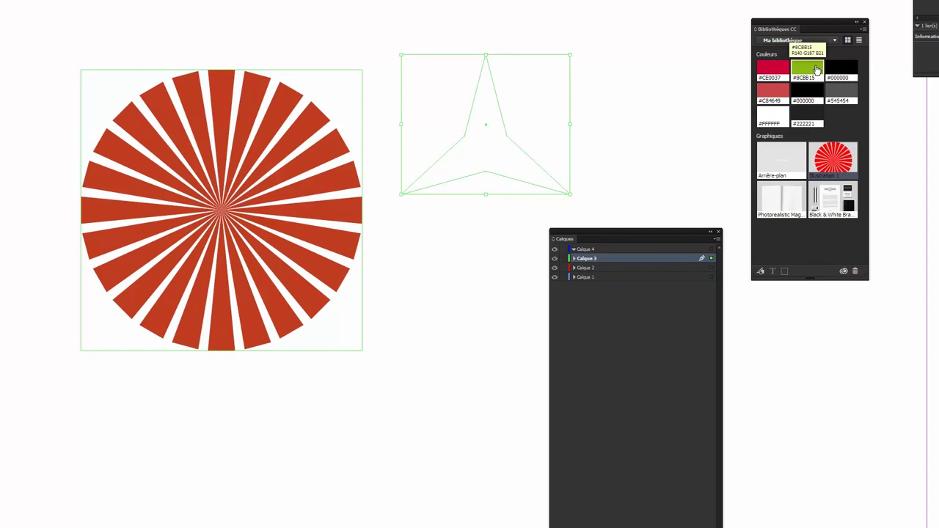
# - Apply the library green #8CBB15 to the star's fill, undoing and redoing it once
pyautogui.click(817, 69)
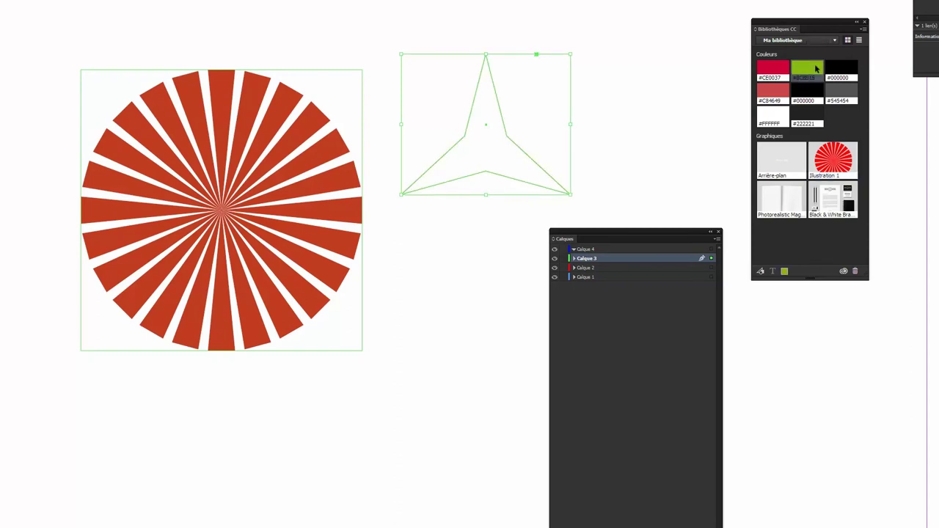
pyautogui.click(817, 70)
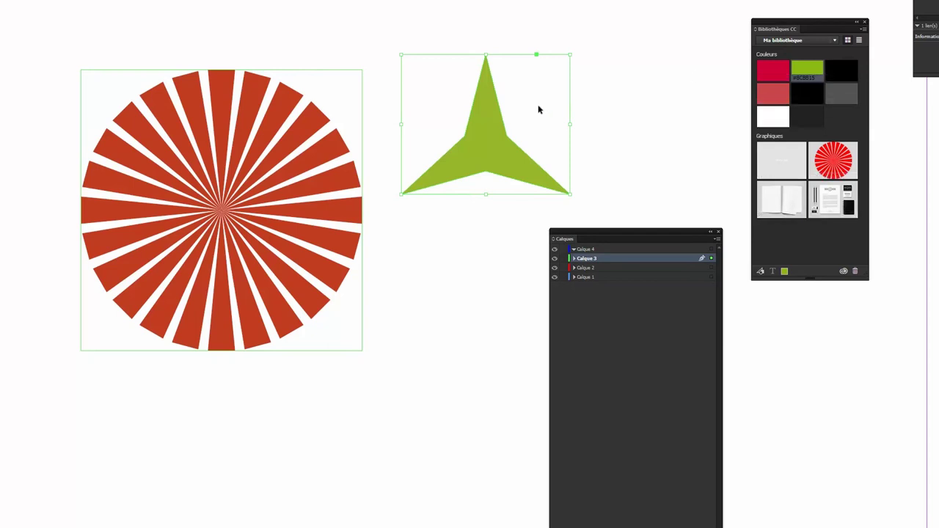
pyautogui.hotkey('ctrl', 'z')
pyautogui.click(626, 126)
pyautogui.moveTo(425, 87); pyautogui.dragTo(593, 163)
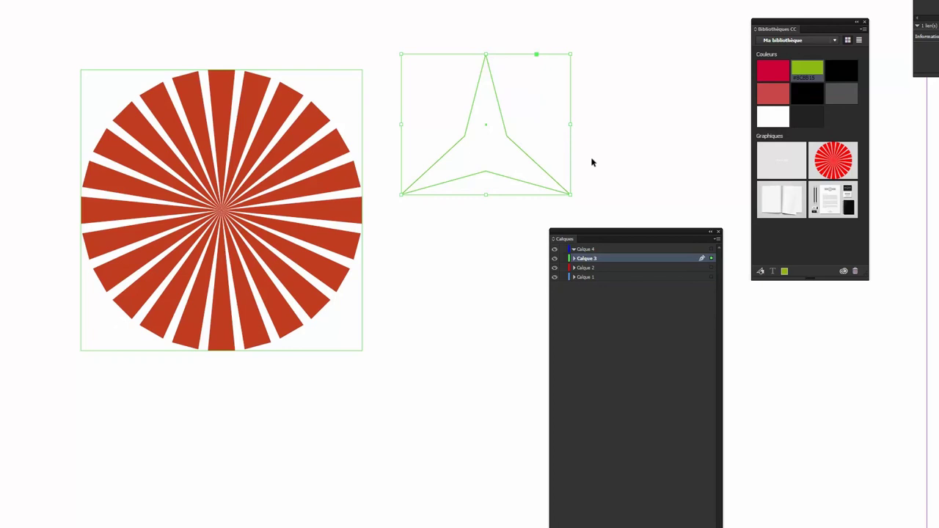
pyautogui.hotkey('ctrl', 'shift', 'z')
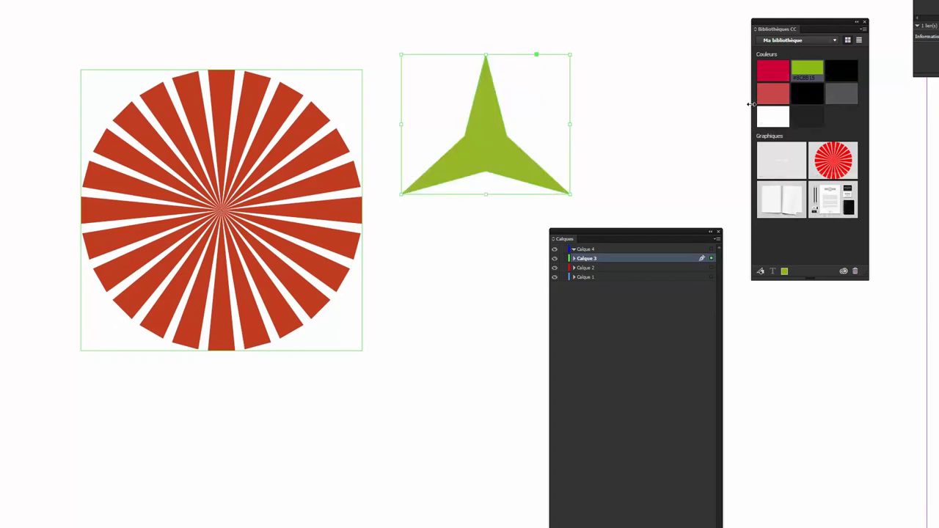
pyautogui.click(597, 106)
pyautogui.click(514, 152)
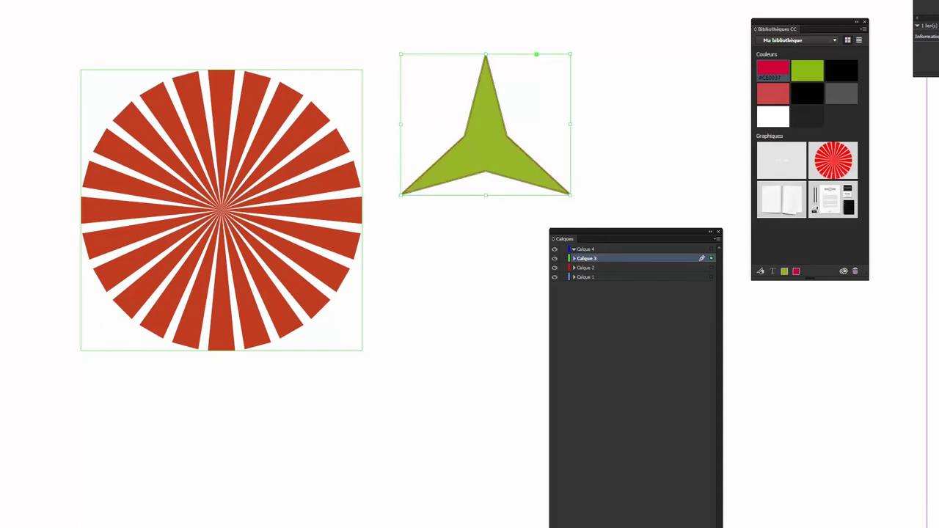
# - Try red, black and dark grey outlines, settling on a white #FFFFFF stroke
pyautogui.click(647, 103)
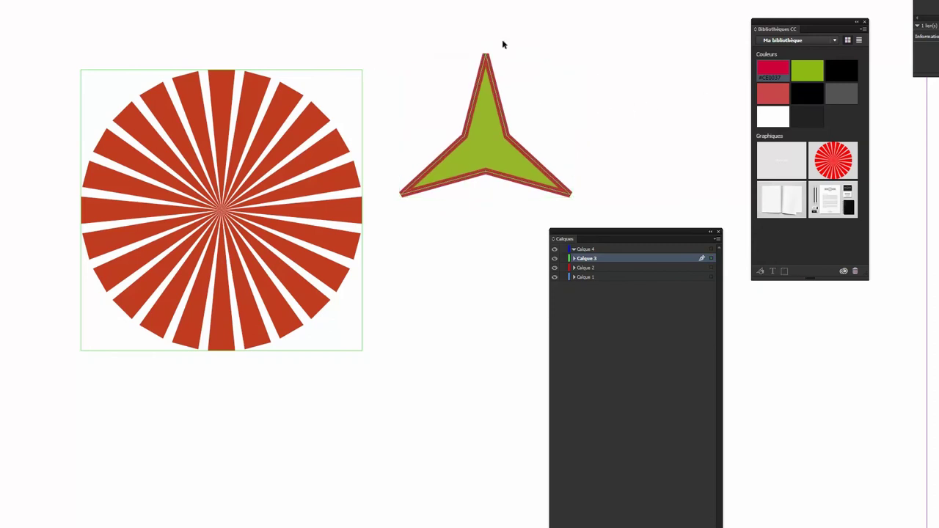
pyautogui.click(485, 138)
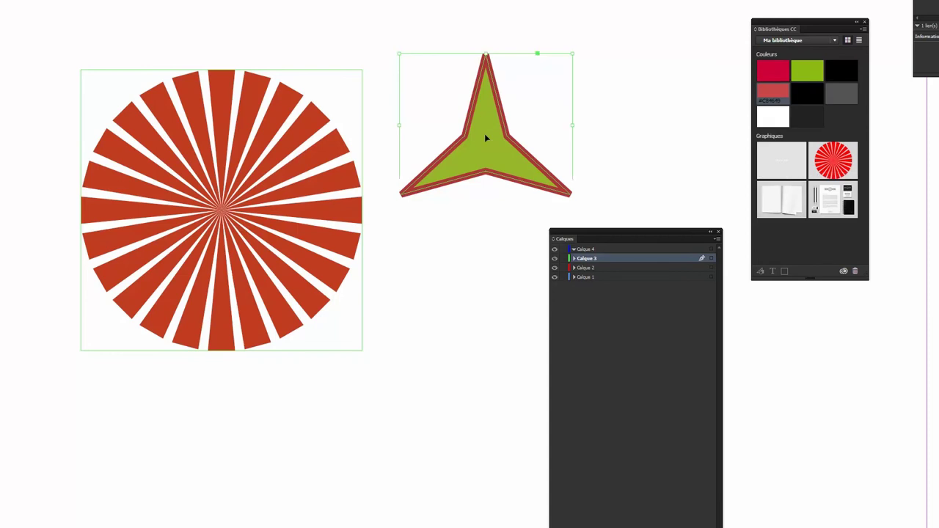
pyautogui.moveTo(773, 94)
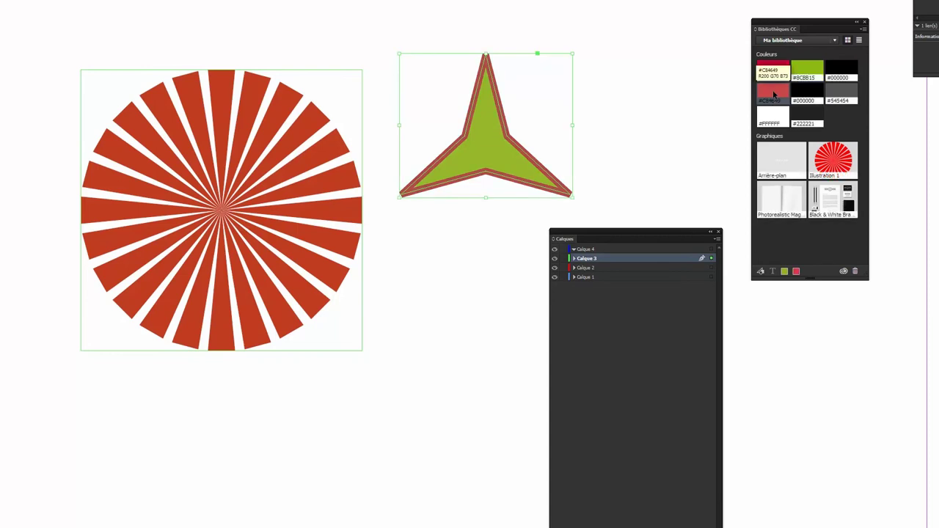
pyautogui.click(809, 91)
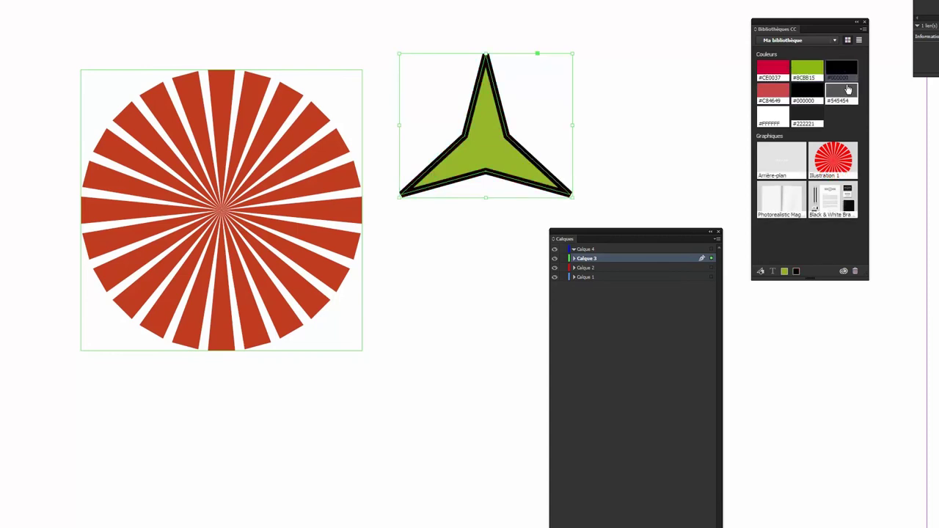
pyautogui.click(847, 88)
pyautogui.click(774, 115)
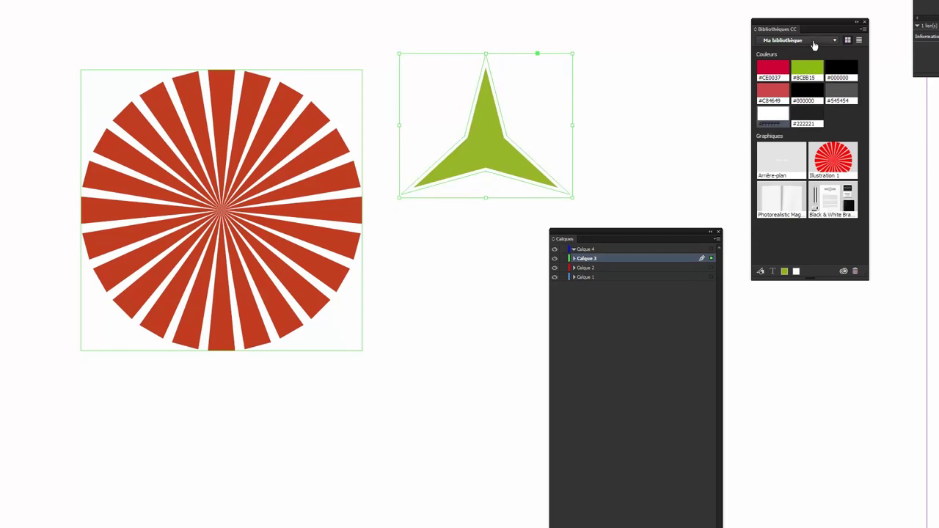
pyautogui.click(834, 42)
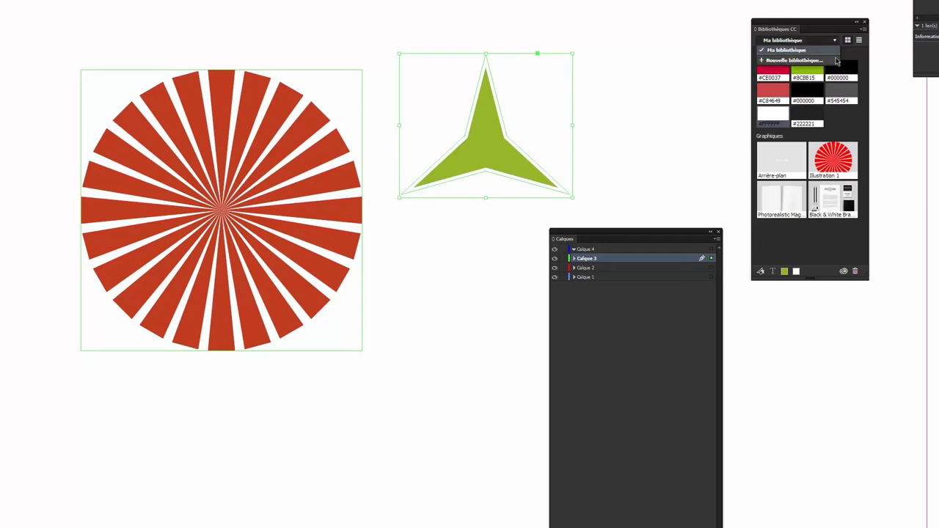
pyautogui.click(842, 119)
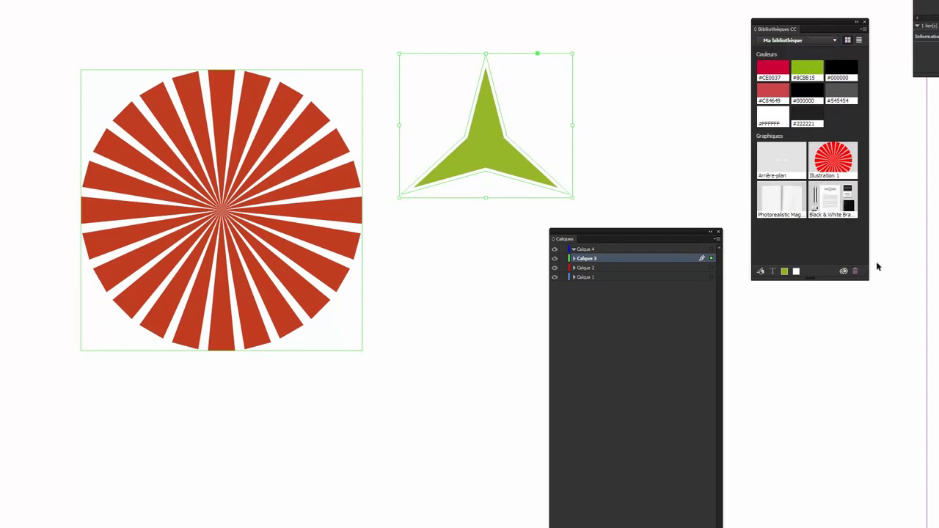
# - Save the green star to the library as Illustration 2 and add its green fill colour
pyautogui.moveTo(869, 279); pyautogui.dragTo(938, 442)
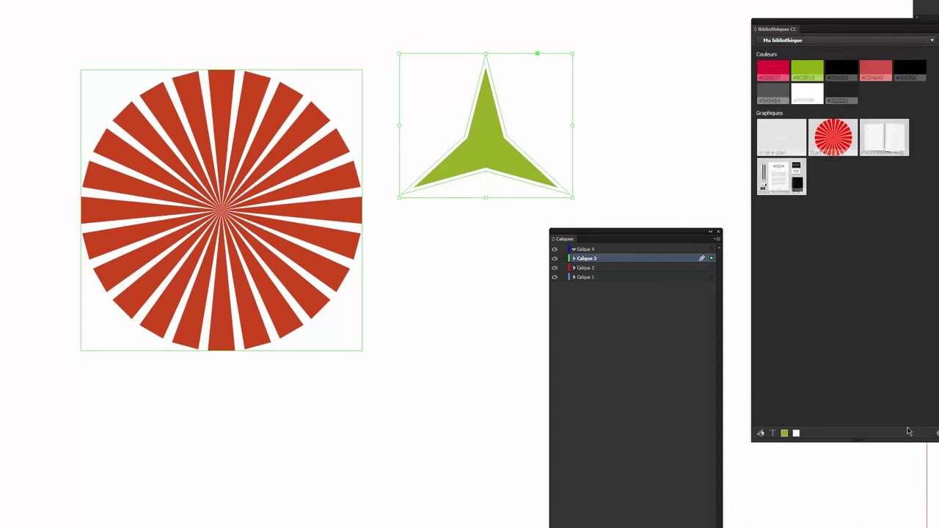
pyautogui.click(760, 433)
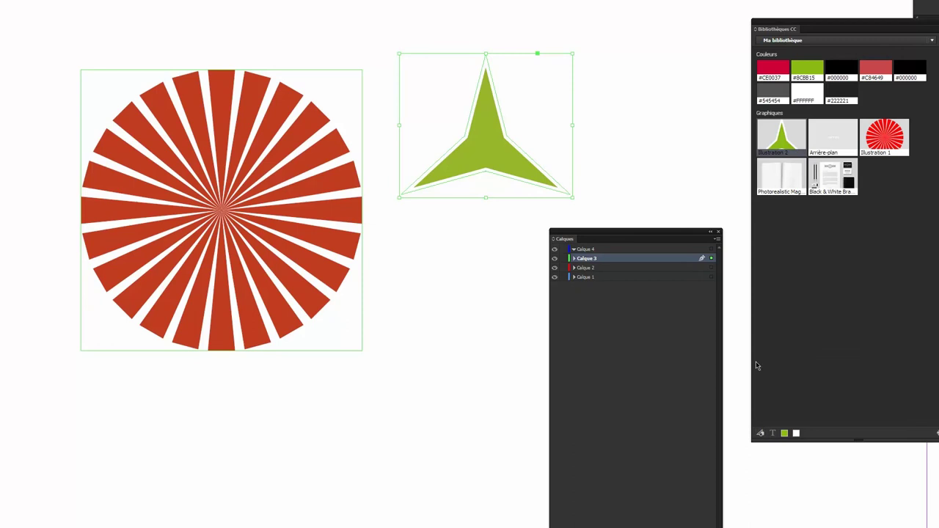
pyautogui.click(784, 434)
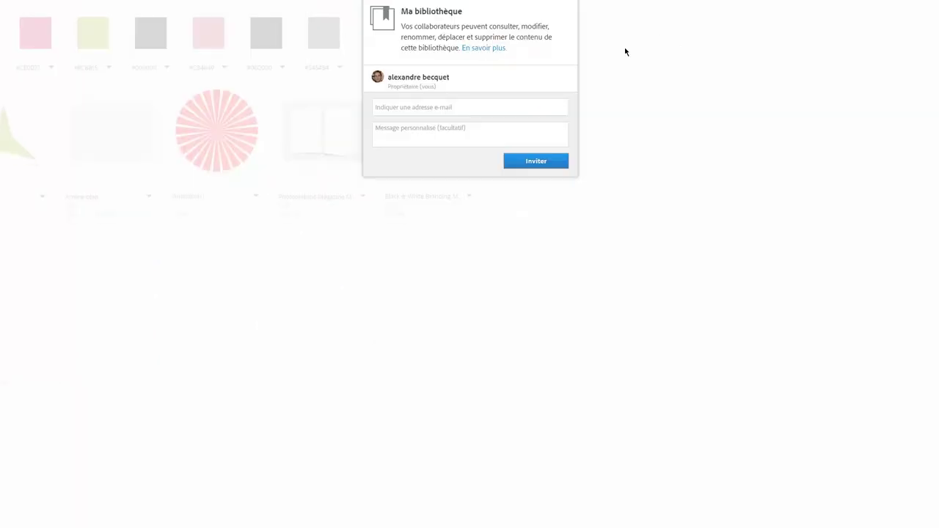
# - Open the Collaborer dialog for Ma bibliothèque and place the cursor in the collaborator e-mail field
pyautogui.click(467, 110)
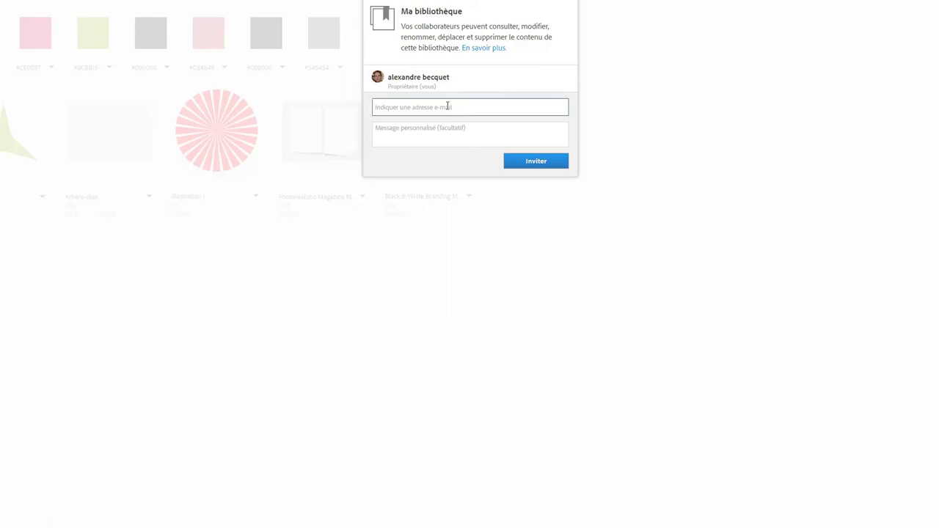